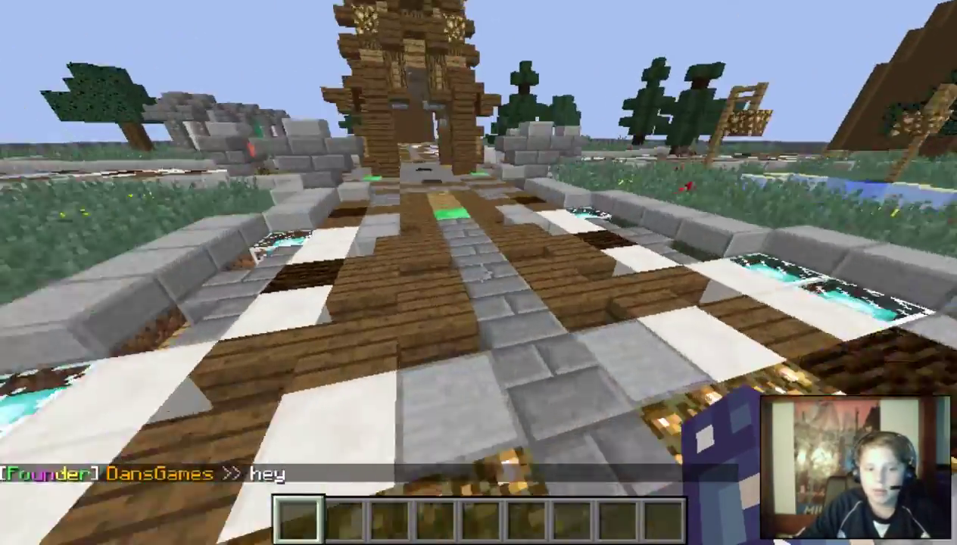
Glance at the chat history, then walk toward the house and redstone lamp and back
key(t)
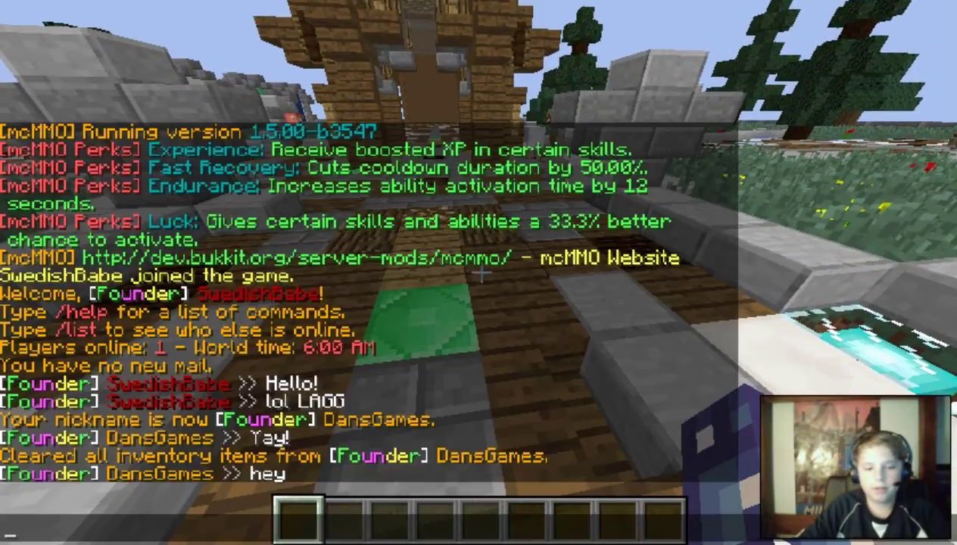
key(Escape)
key(w)
key(w)
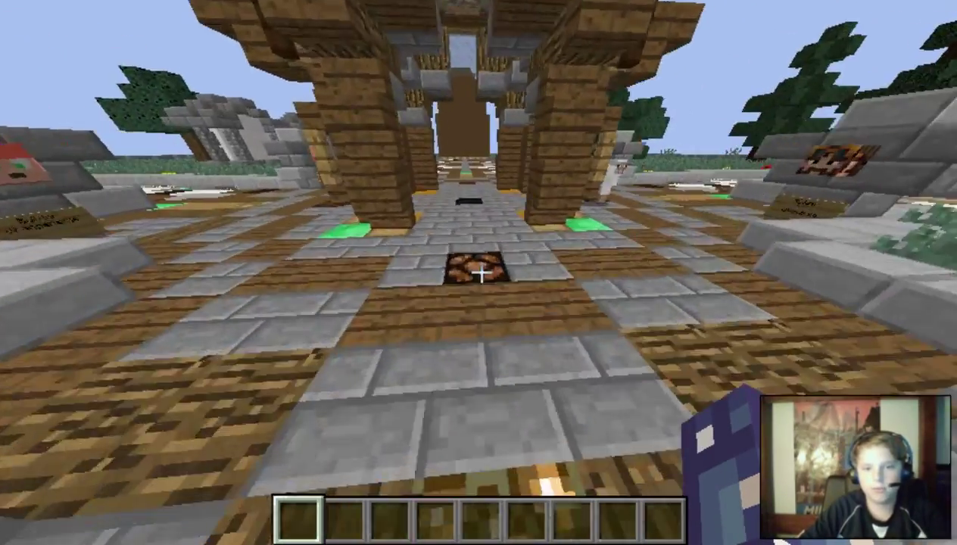
key(s)
Type '/mangadd default owner moderator admin' in chat without sending it
key(slash)
text(mangadd)
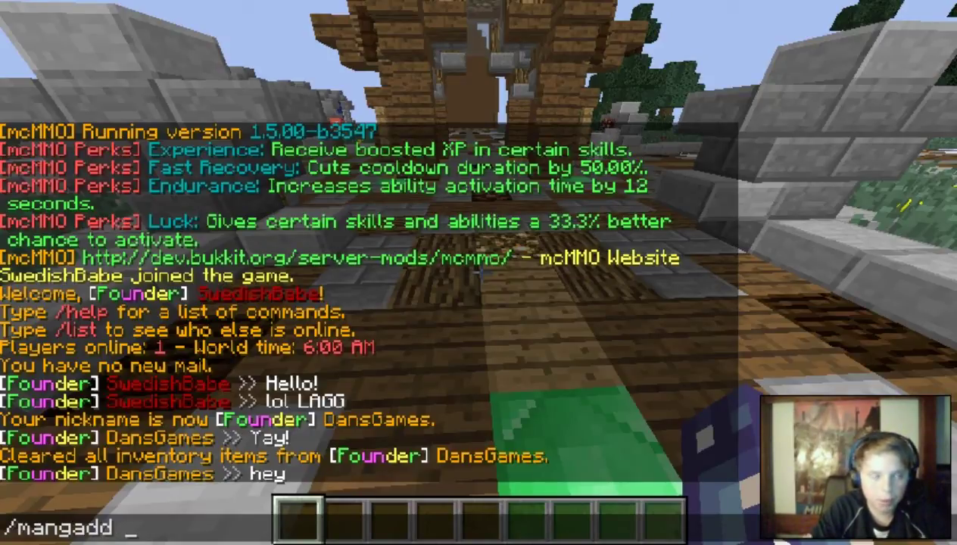
text( default)
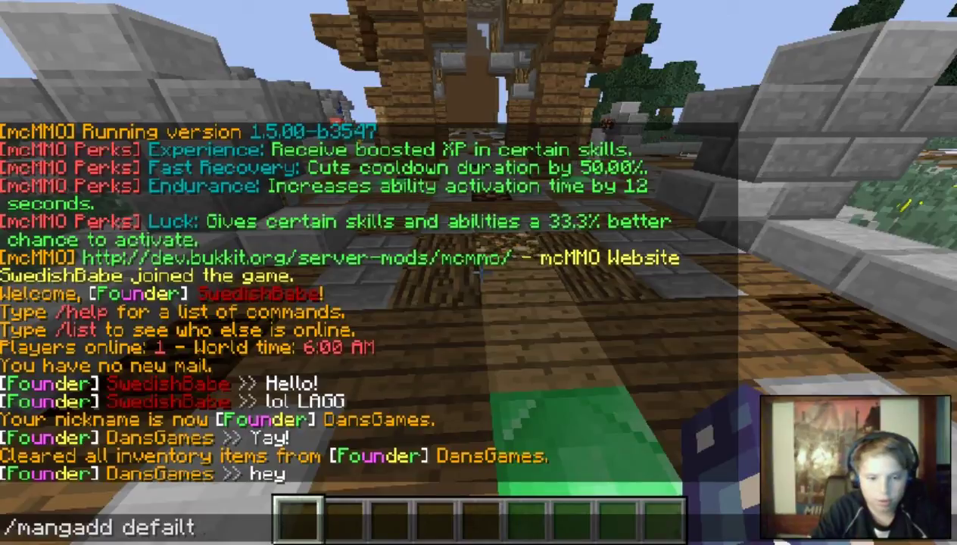
key(BackSpace)
key(BackSpace)
text(ult d)
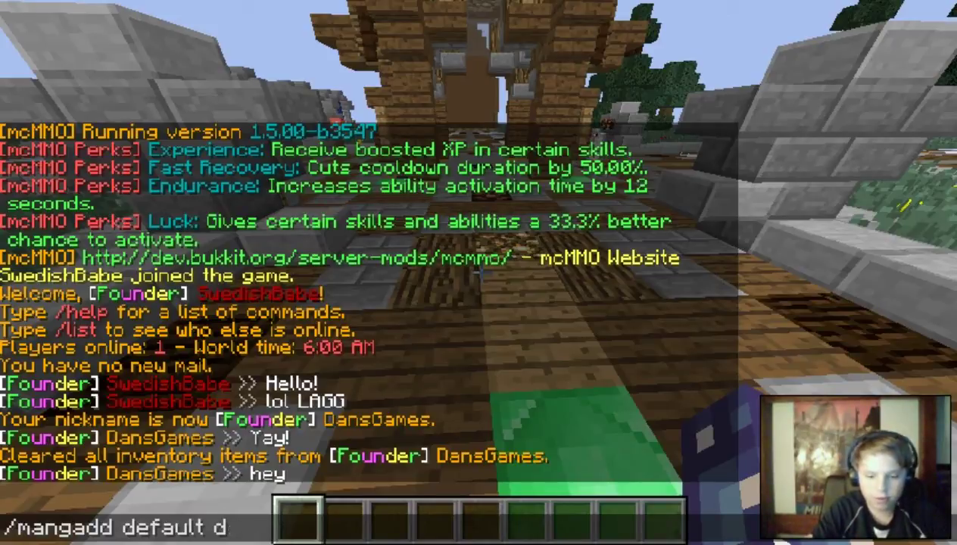
key(BackSpace)
text(owner )
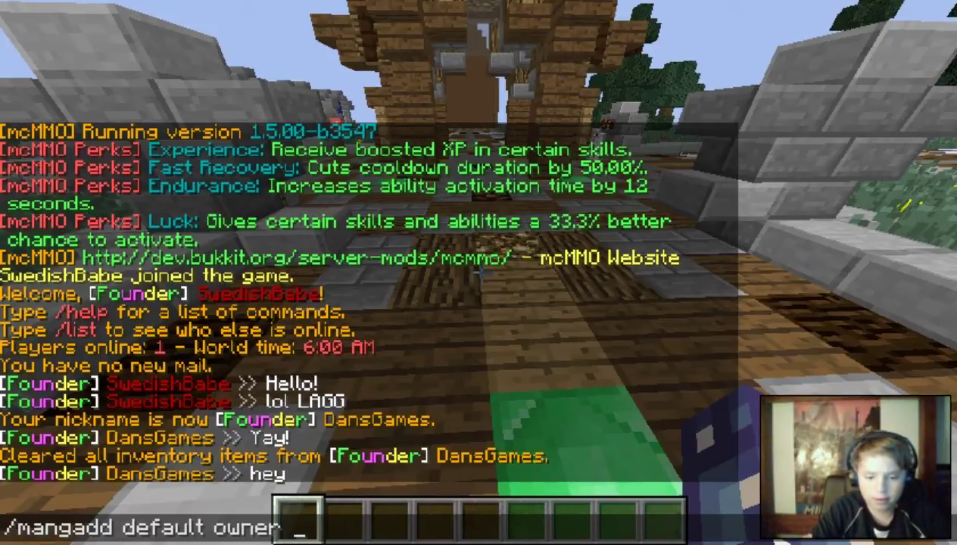
text(moderator)
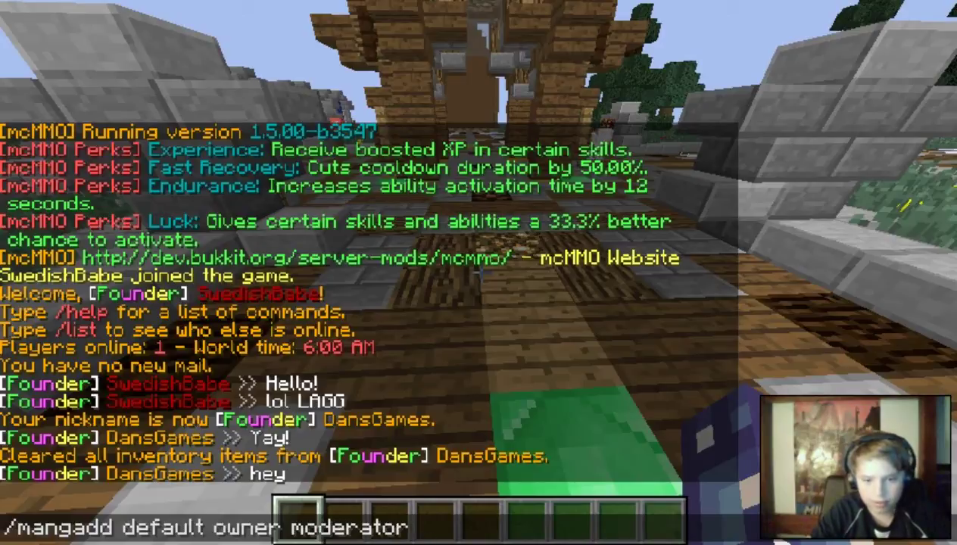
text( admin builder)
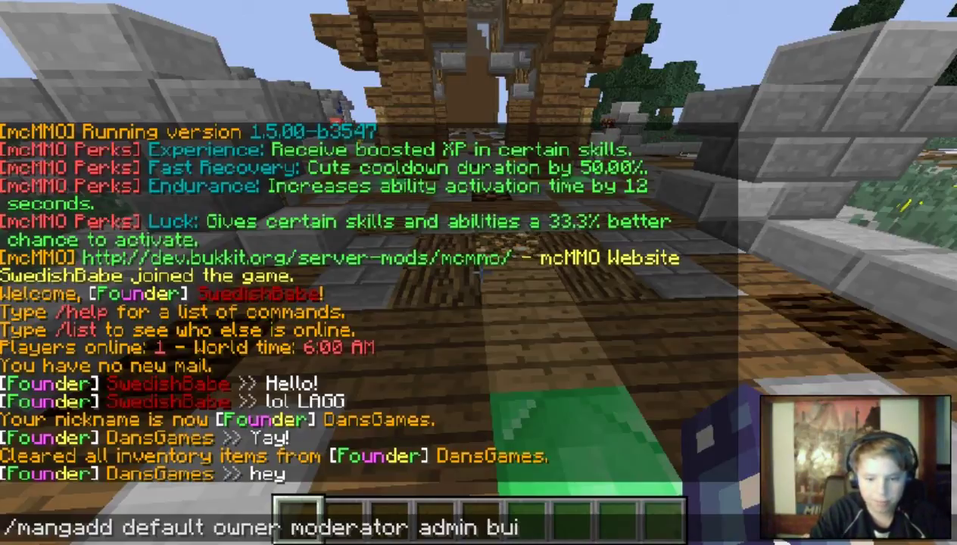
key(BackSpace)
key(BackSpace)
key(BackSpace)
key(BackSpace)
key(BackSpace)
key(BackSpace)
key(BackSpace)
key(BackSpace)
key(BackSpace)
key(BackSpace)
key(BackSpace)
key(BackSpace)
key(BackSpace)
key(BackSpace)
key(BackSpace)
key(BackSpace)
key(BackSpace)
key(BackSpace)
key(BackSpace)
key(BackSpace)
key(BackSpace)
key(BackSpace)
key(BackSpace)
key(BackSpace)
key(BackSpace)
key(BackSpace)
key(BackSpace)
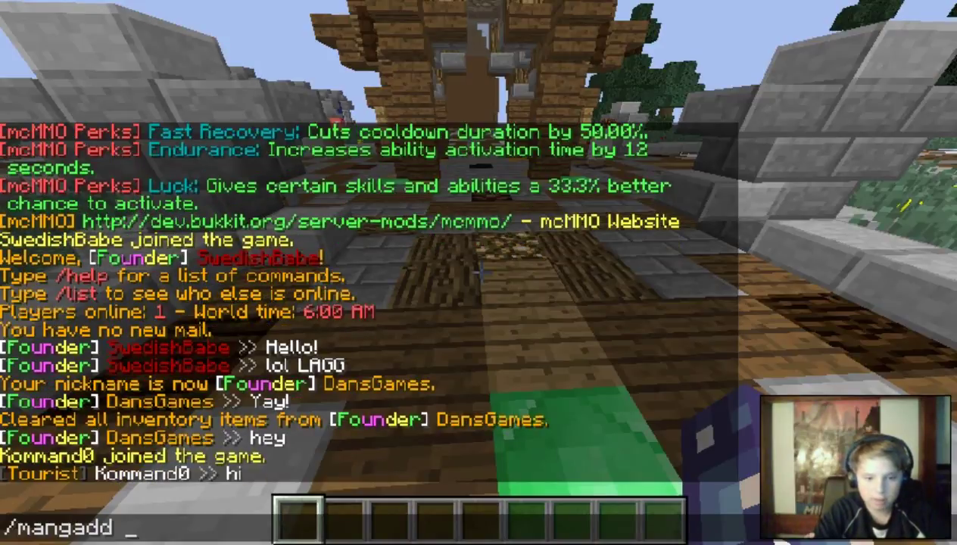
Create the Citizen group with '/mangadd Citizen' and post 'Hello.' in chat
text(Citizen)
key(Return)
text(t)
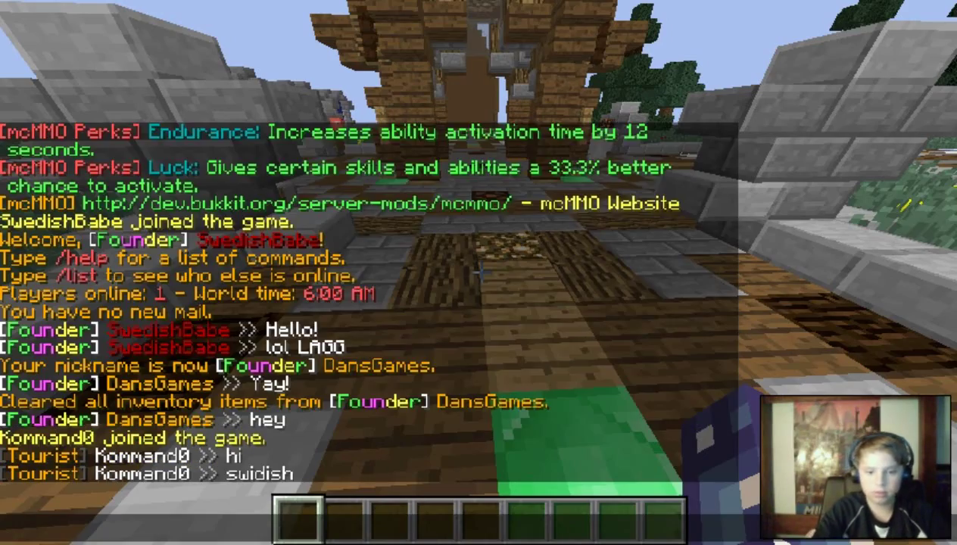
text(Hello.)
key(Return)
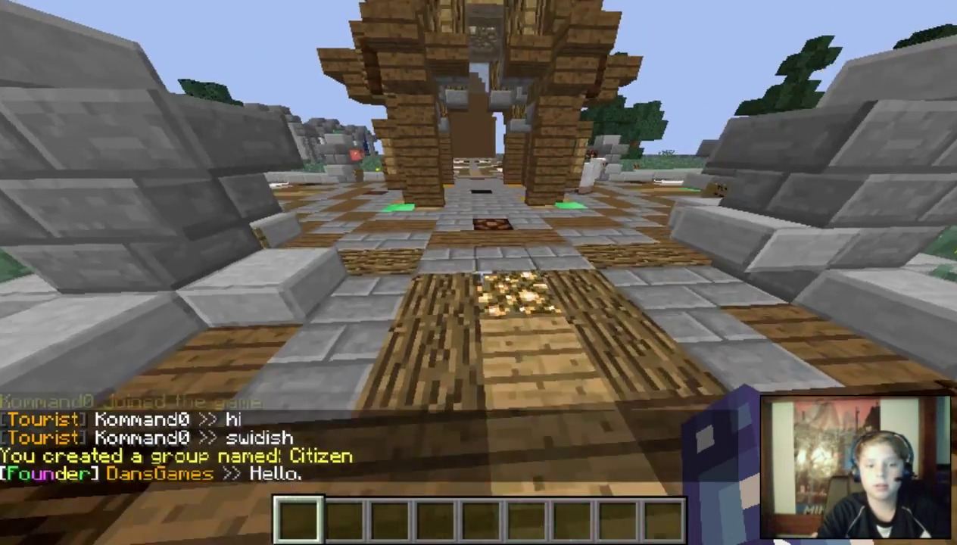
Walk through the archway and add essentials.hat to the Citizen group with /mangaddp
key(w)
text(t)
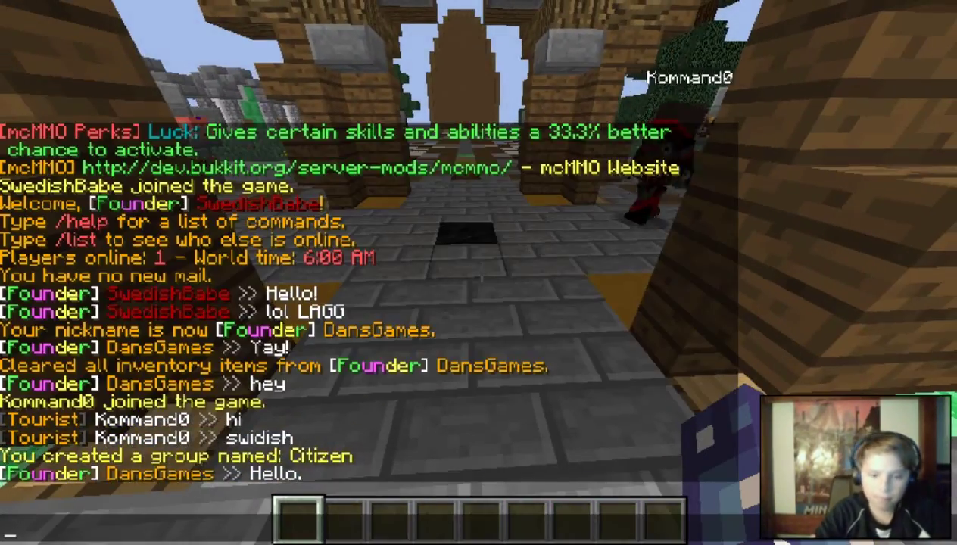
text(/mamh)
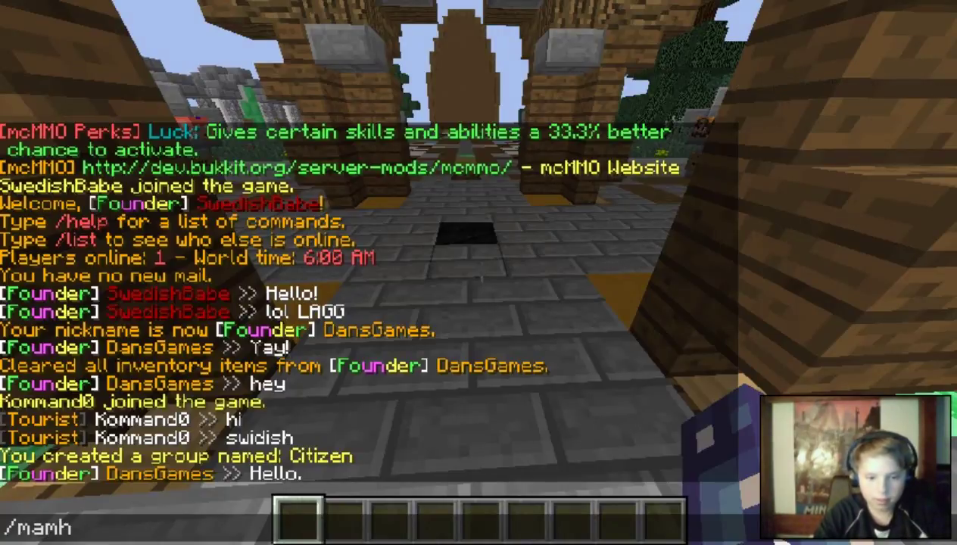
key(BackSpace)
key(BackSpace)
text(ngaddp)
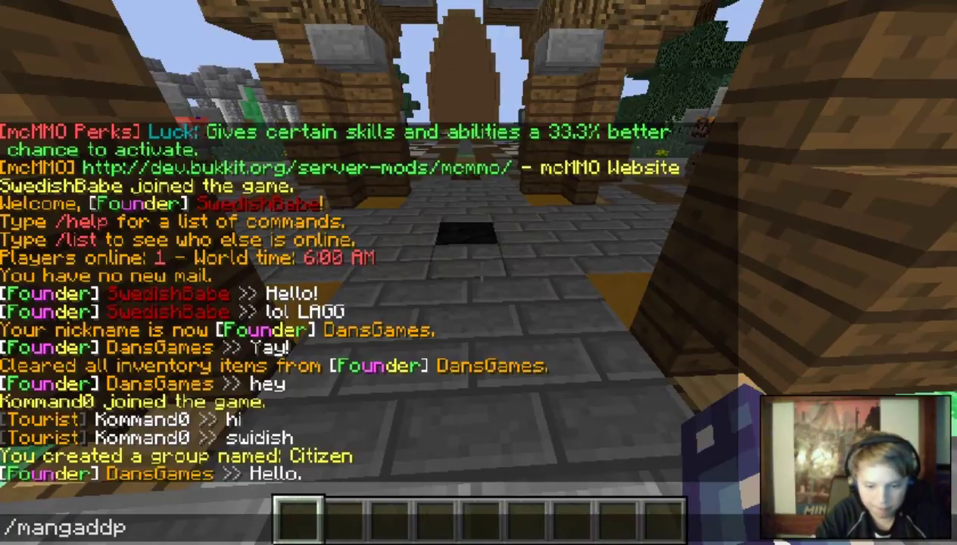
text( citizen)
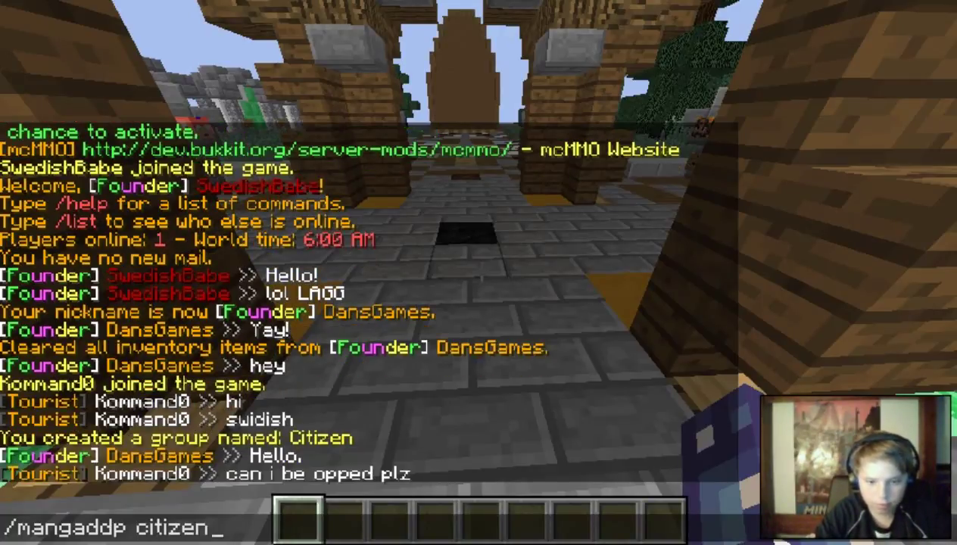
text(d)
key(BackSpace)
text(es)
key(BackSpace)
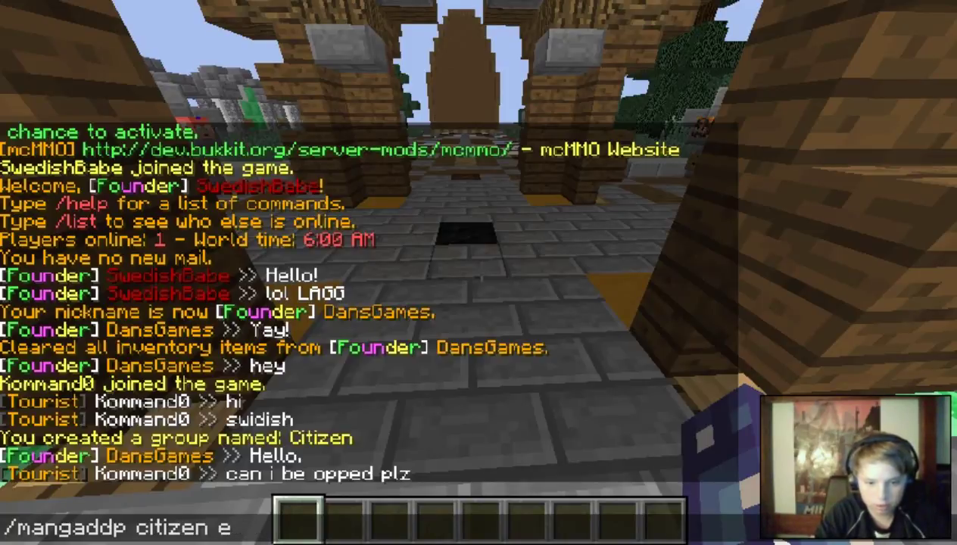
text(ssentials.)
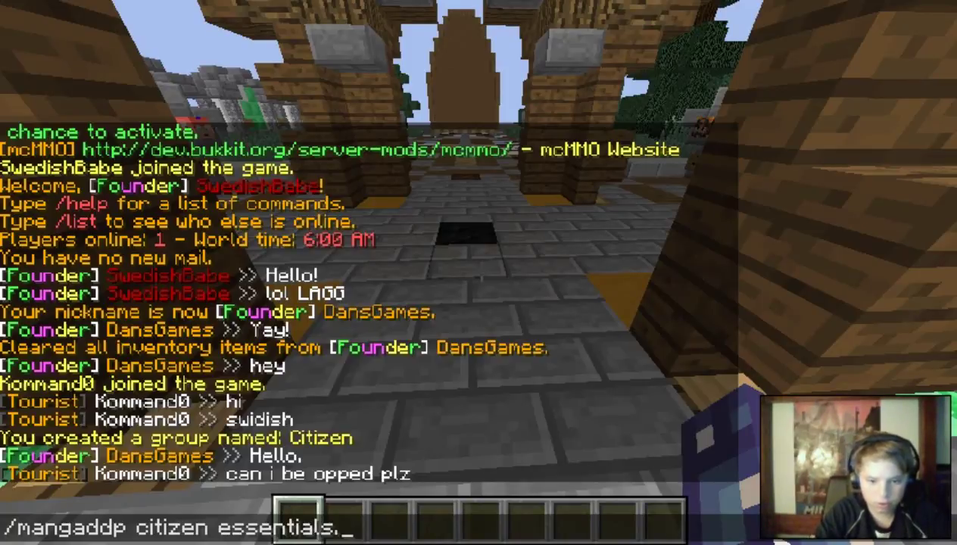
text(hatt)
key(BackSpace)
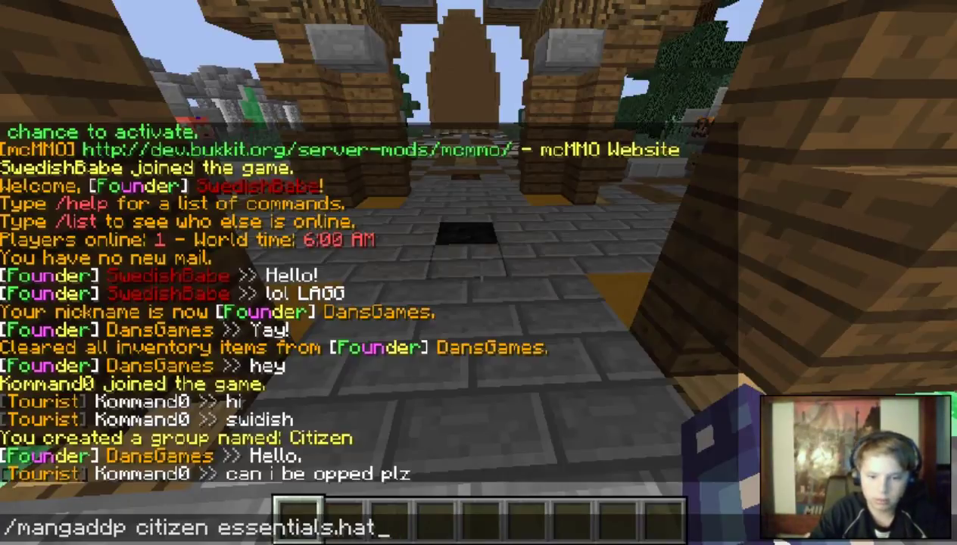
key(Return)
Recall the last command and add essentials.chat.color to the Citizen group as well
key(t)
key(Up)
key(BackSpace)
key(BackSpace)
key(BackSpace)
text(chat.)
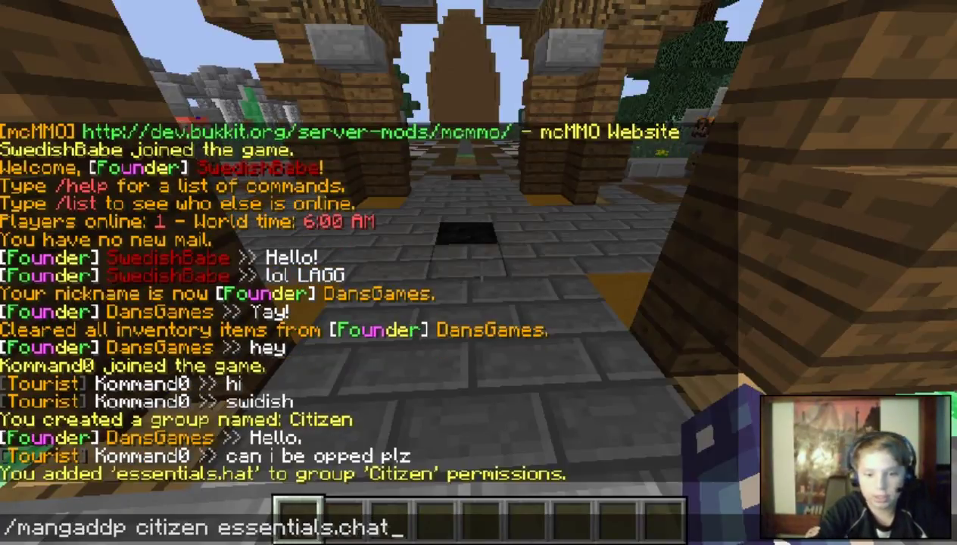
text(color)
key(Return)
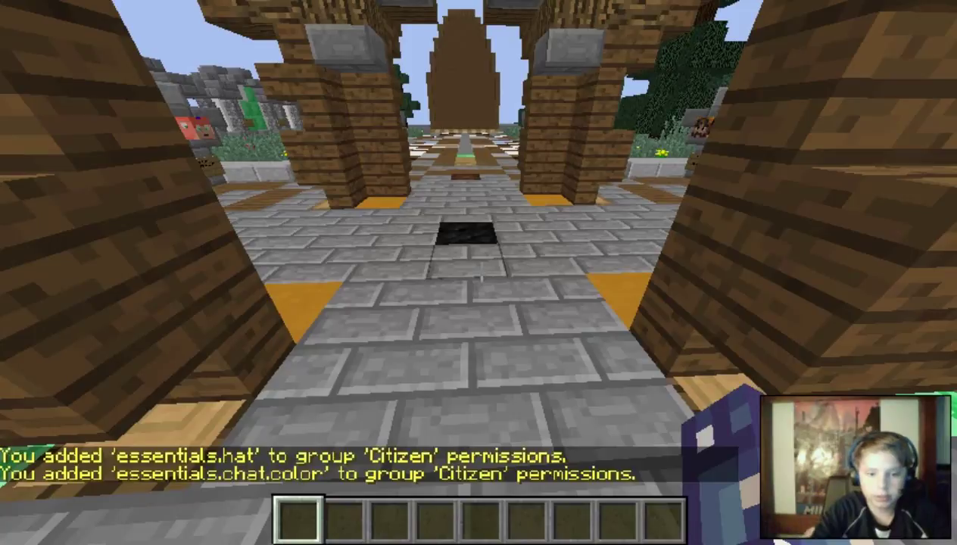
key(t)
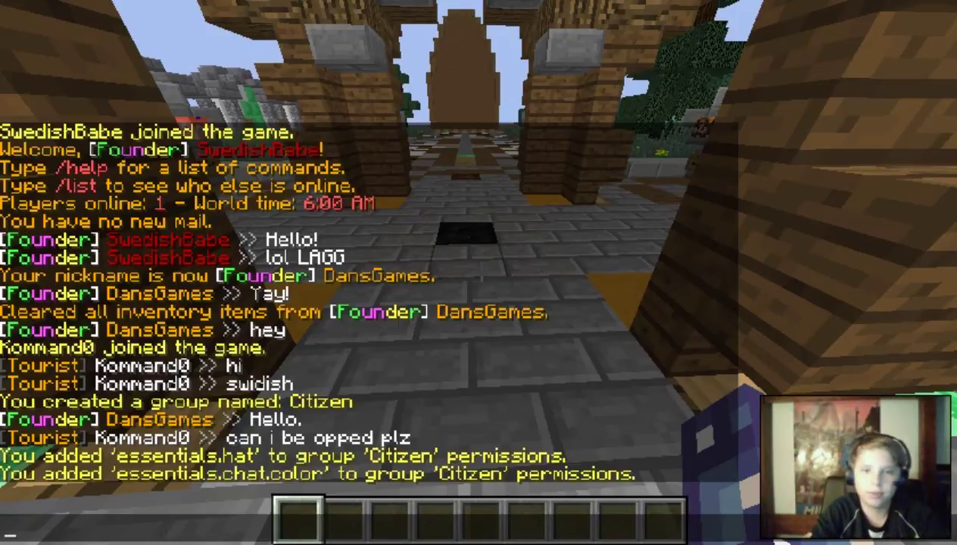
Make the Citizen group inherit from Default with '/mangaddi citizen default'
text(/mangaddi)
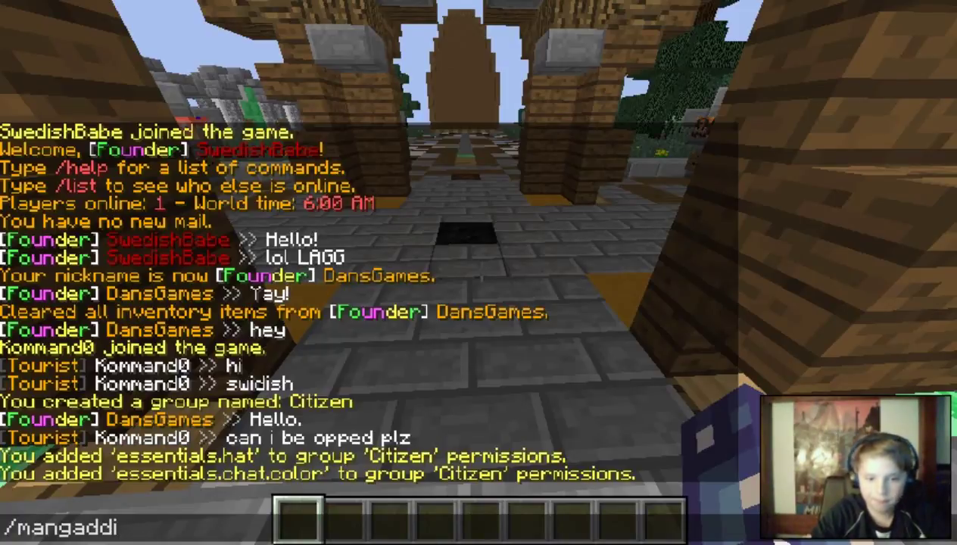
text( citizen)
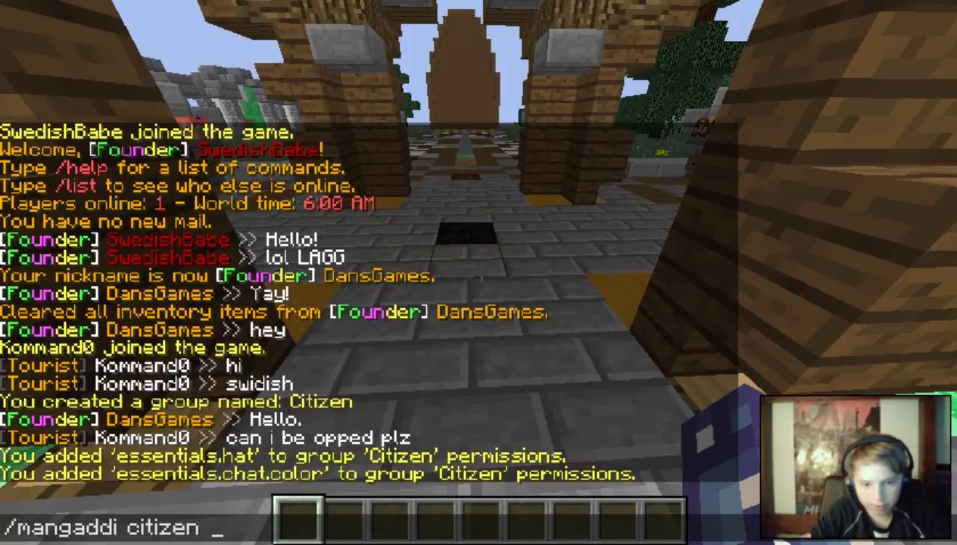
text( defaukt)
key(BackSpace)
key(BackSpace)
text(lt)
key(Return)
key(t)
key(Up)
key(Return)
Reply 'No' and 'Im doing a YT video.' in chat, then review the chat history
text(t)
text(No)
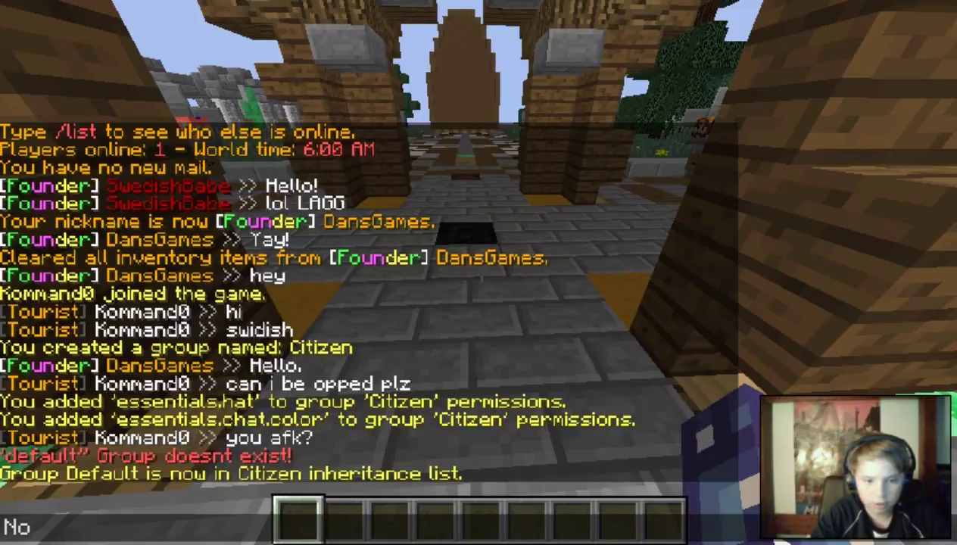
key(Return)
text(tIm doing)
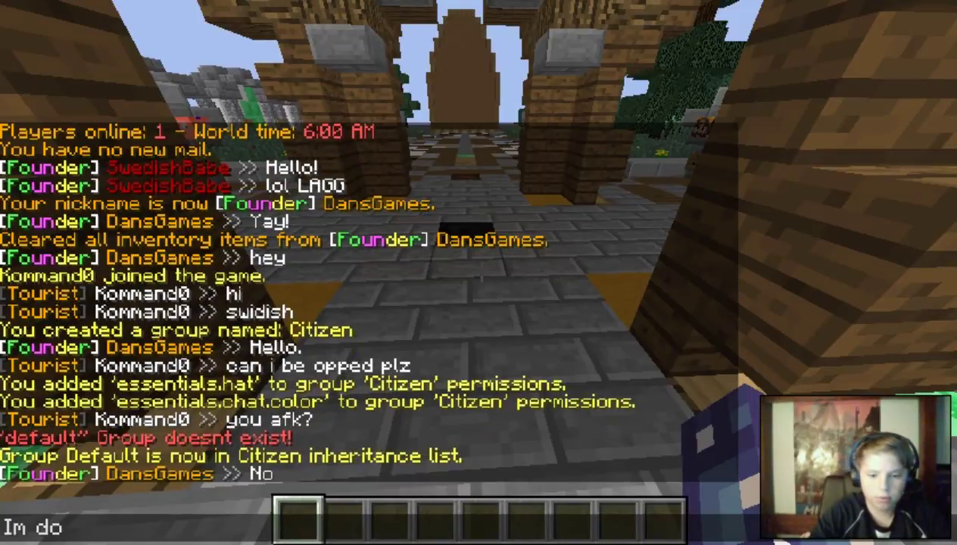
text( a Y)
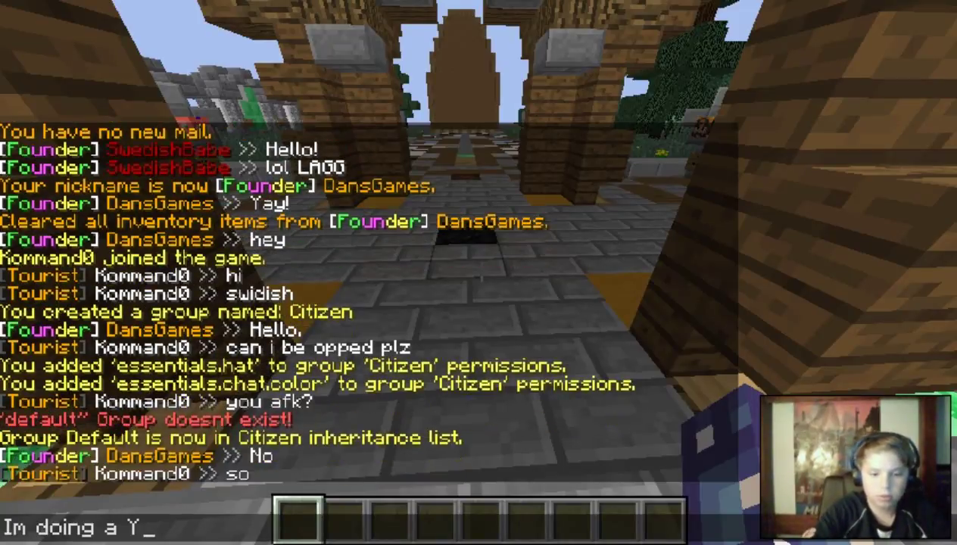
text(T video.)
key(Return)
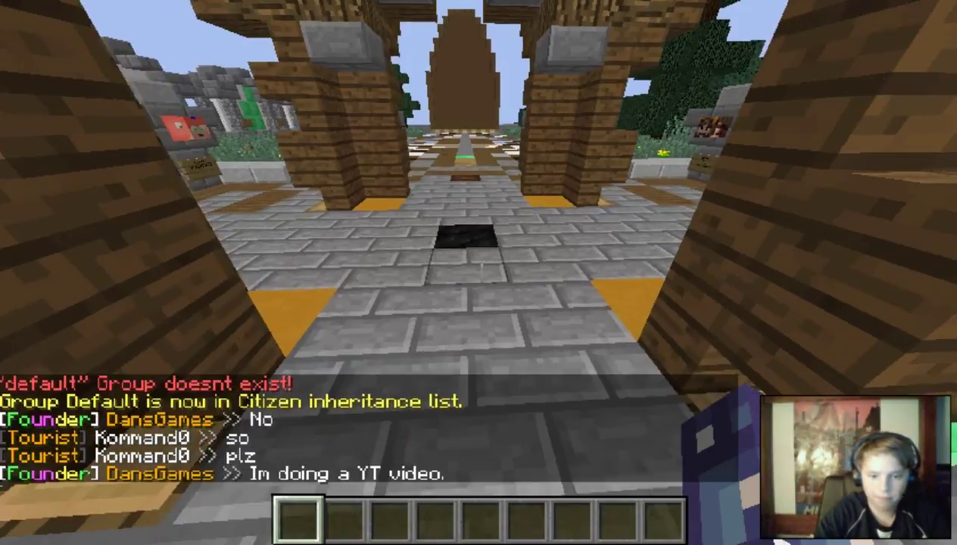
key(t)
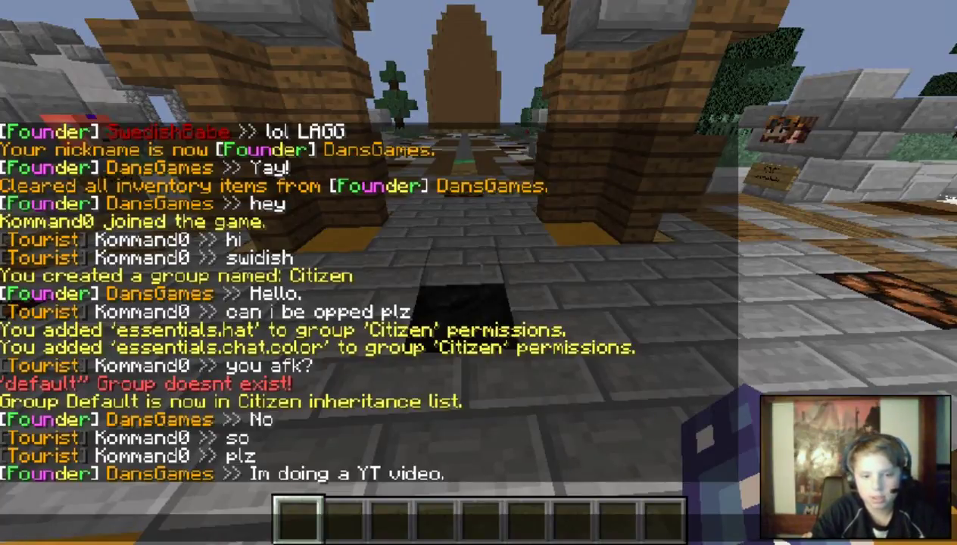
key(Escape)
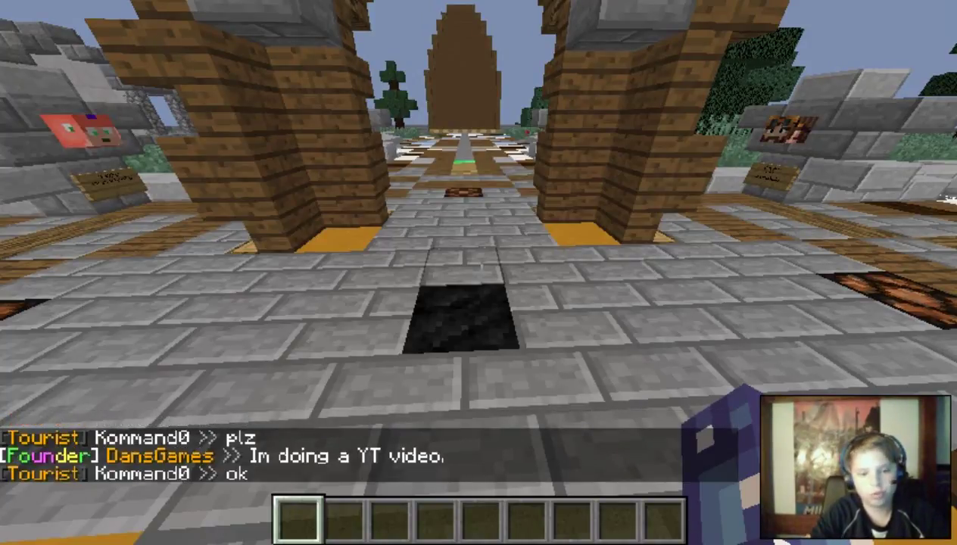
Walk toward the redstone block and type '/mangaddv citizen prefix' in chat
key(w)
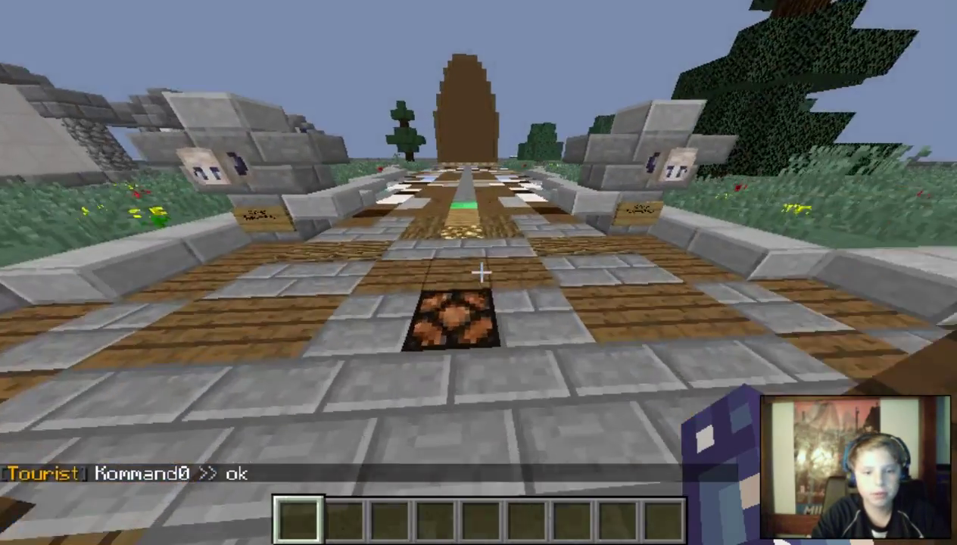
text(t/mana)
key(BackSpace)
text(gadd)
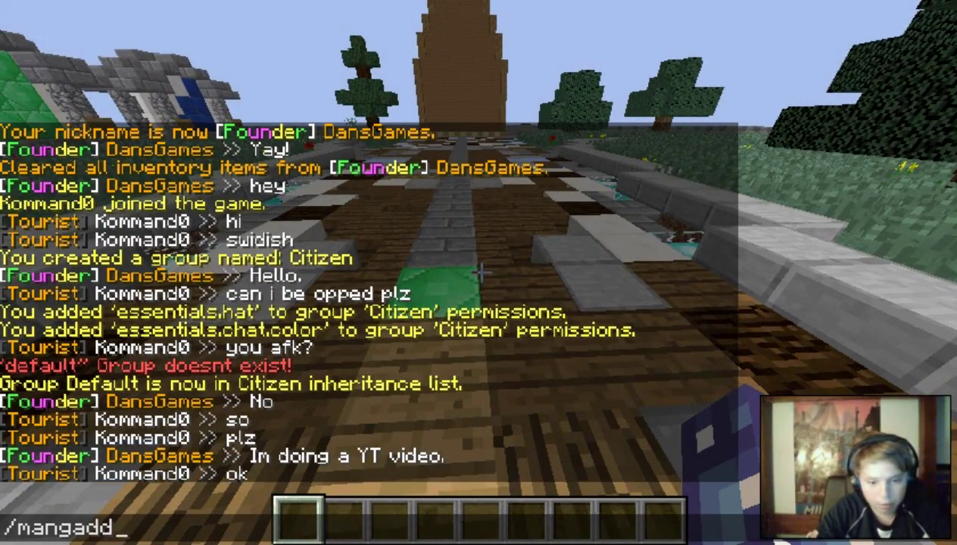
text(v)
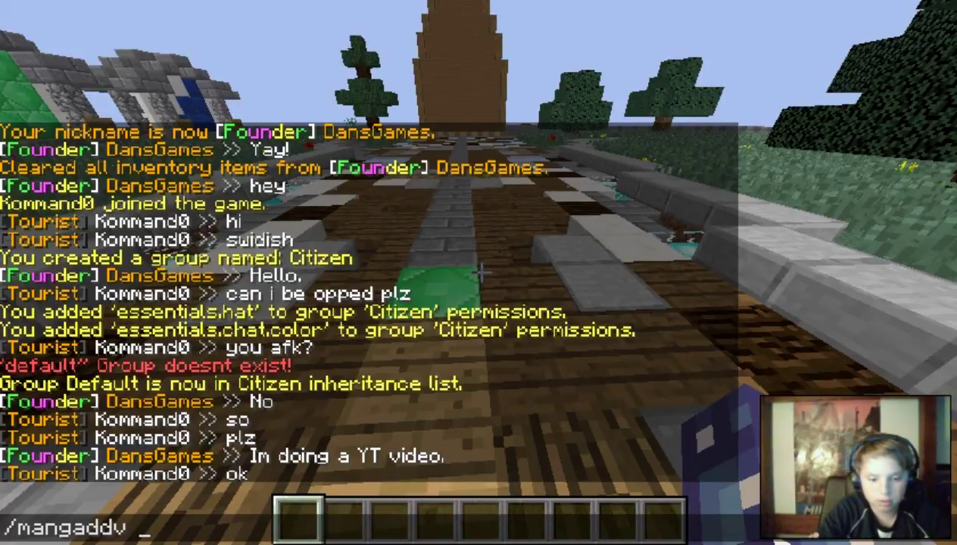
text( citizen preifx)
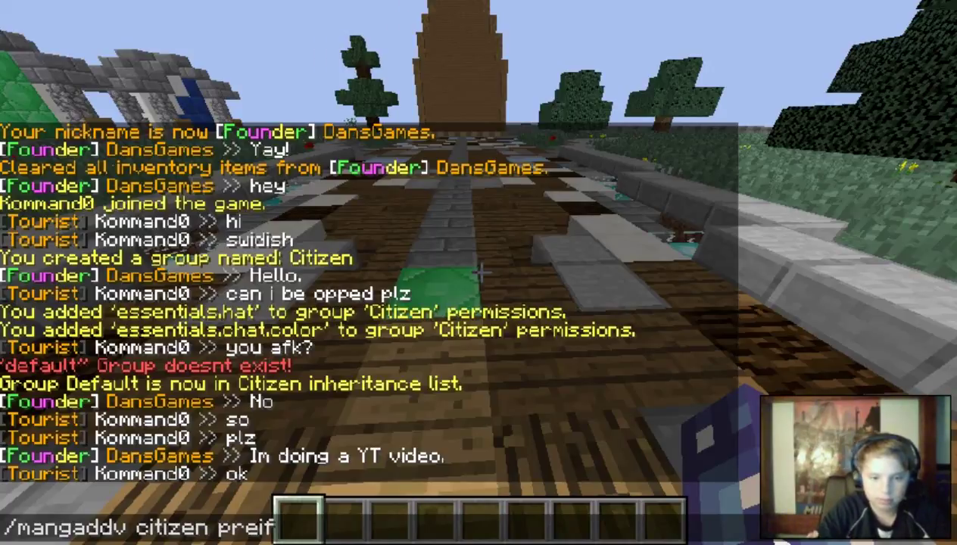
key(BackSpace)
key(BackSpace)
key(BackSpace)
key(BackSpace)
text(fix)
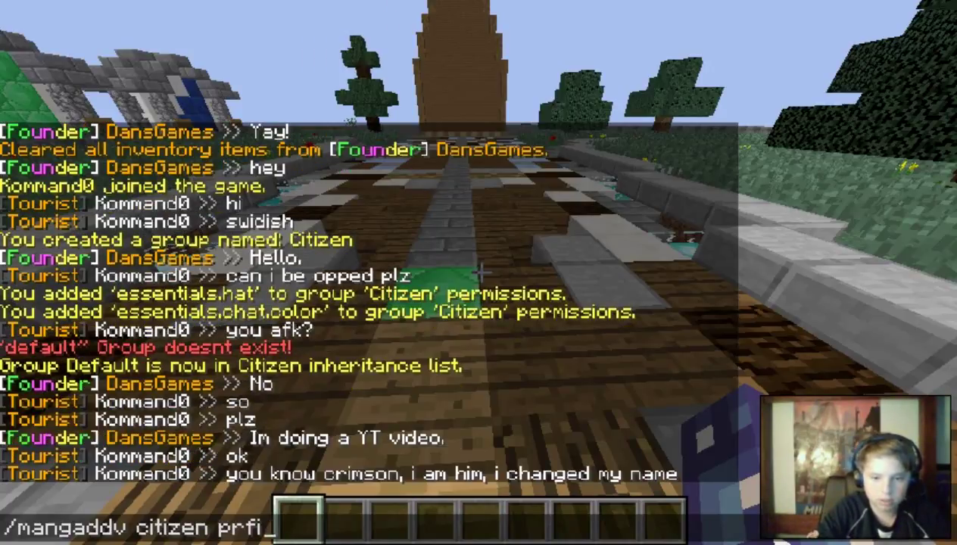
key(BackSpace)
key(BackSpace)
key(BackSpace)
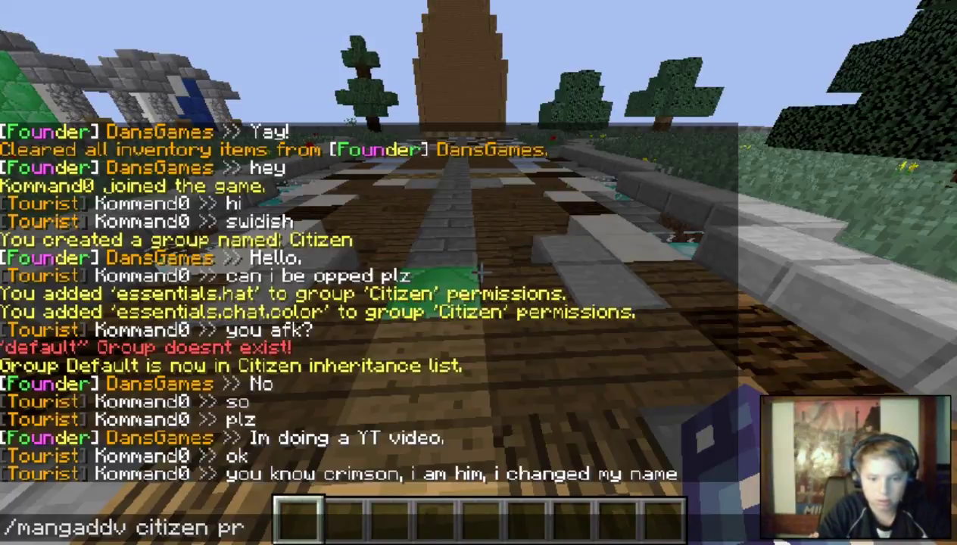
text(efix)
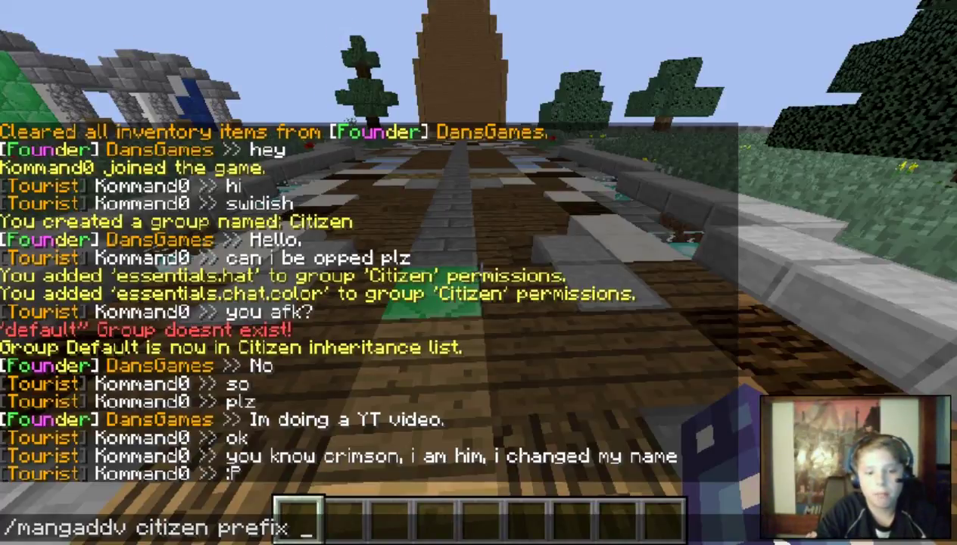
Complete and submit the prefix '&1[&2Citizen&1] &a', then start a /manuadd command for the player
text(&7)
key(BackSpace)
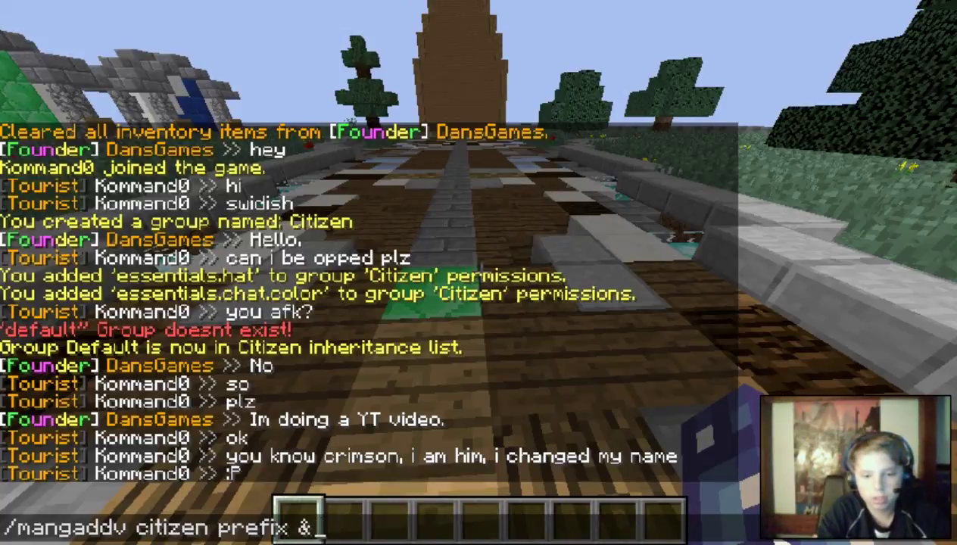
text(1)
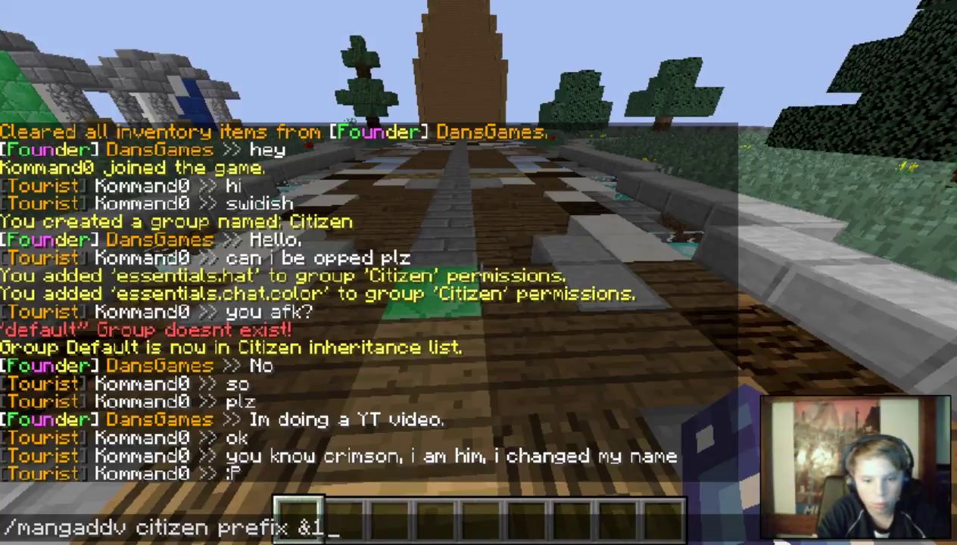
text([&bCitiznw)
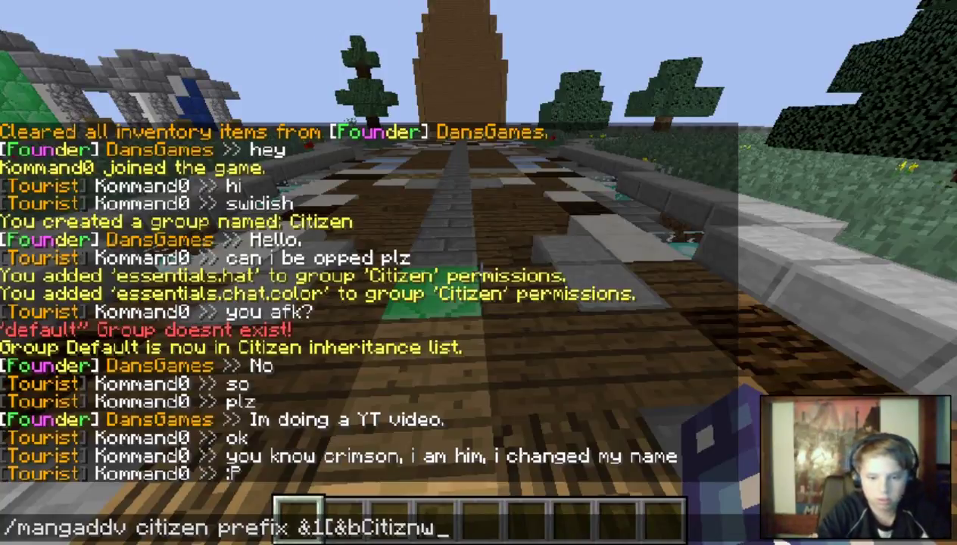
key(BackSpace)
key(BackSpace)
key(BackSpace)
key(BackSpace)
key(BackSpace)
key(BackSpace)
key(BackSpace)
key(BackSpace)
text(2Citizen&1] &)
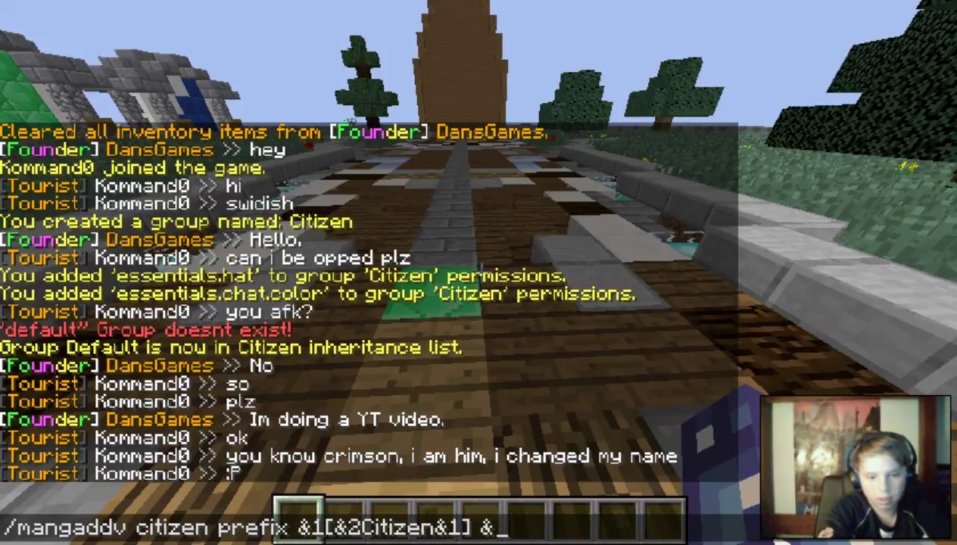
text(a)
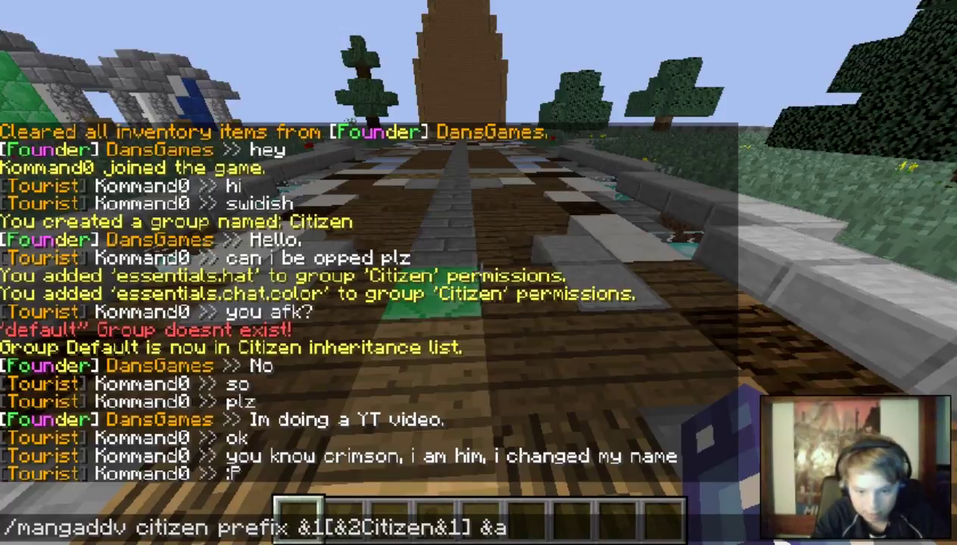
key(Return)
text(/manuadd)
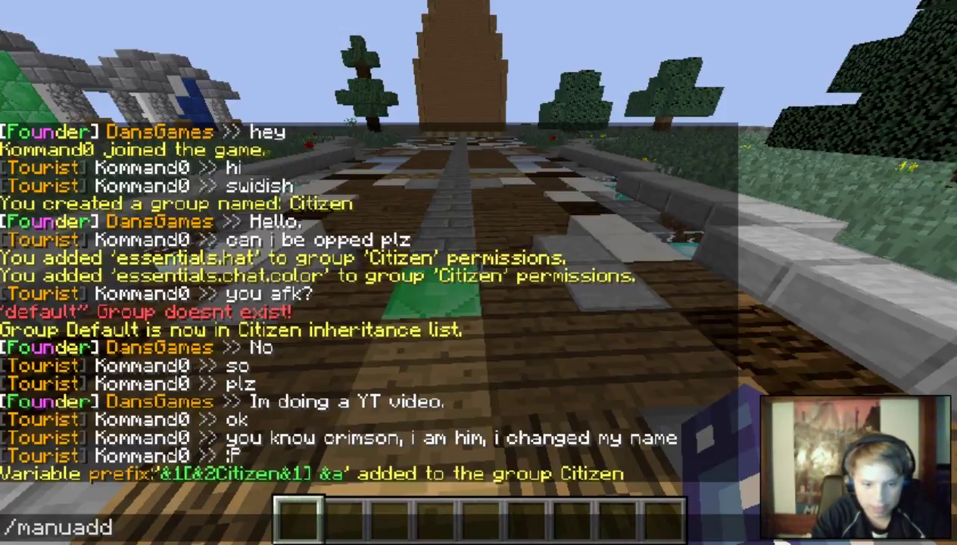
key(Tab)
key(Tab)
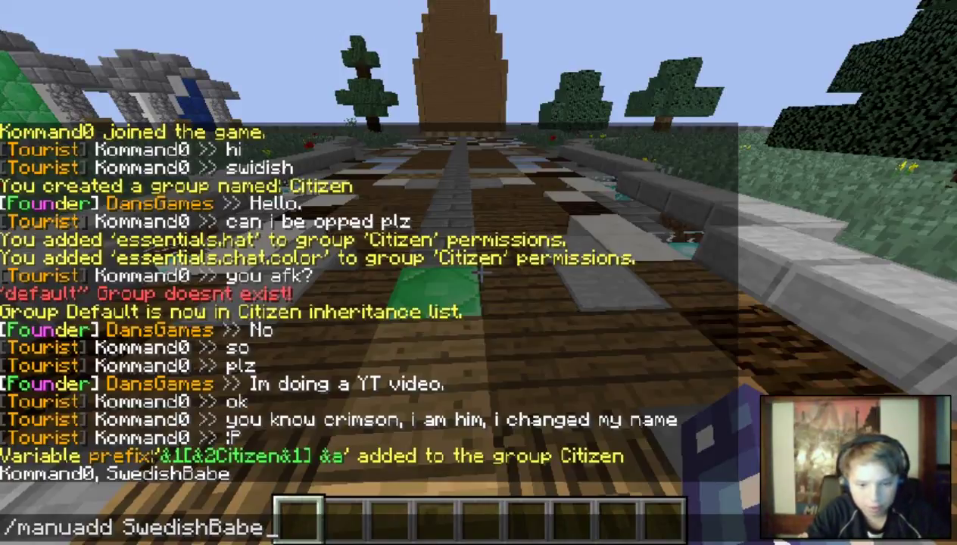
Move your player into the Citizen group and send 'Test' to check the prefix
text(citizen)
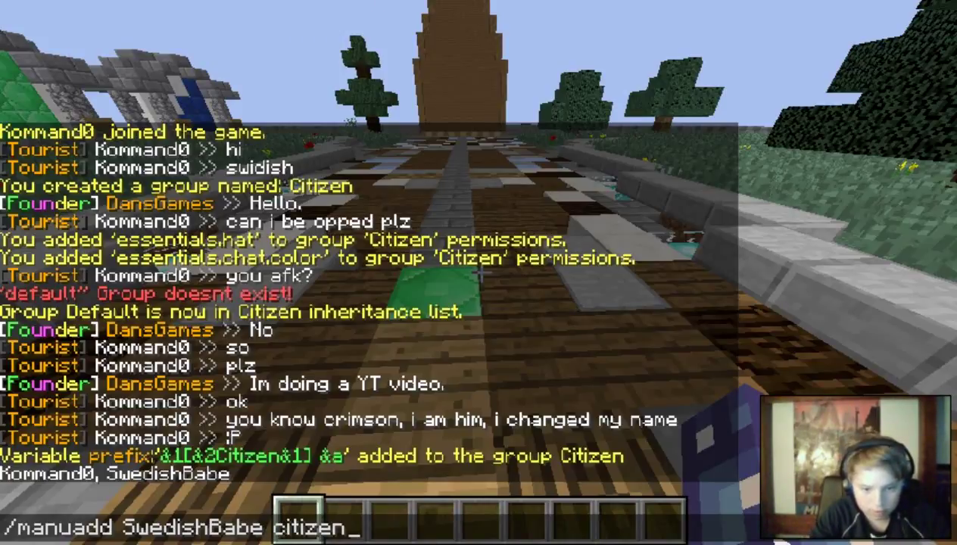
key(Return)
text(t/)
key(BackSpace)
text(Test)
key(Return)
Send the 'Mmk.' reply and a message naming the channel, then reopen the chat history
text(tMm)
key(BackSpace)
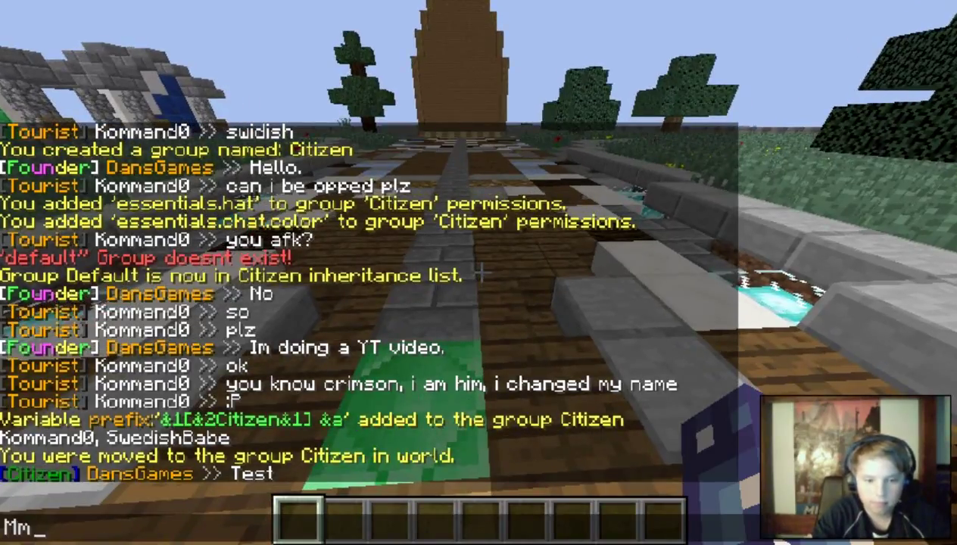
text(mk.)
key(Return)
text(tizen] DansGames)
key(Return)
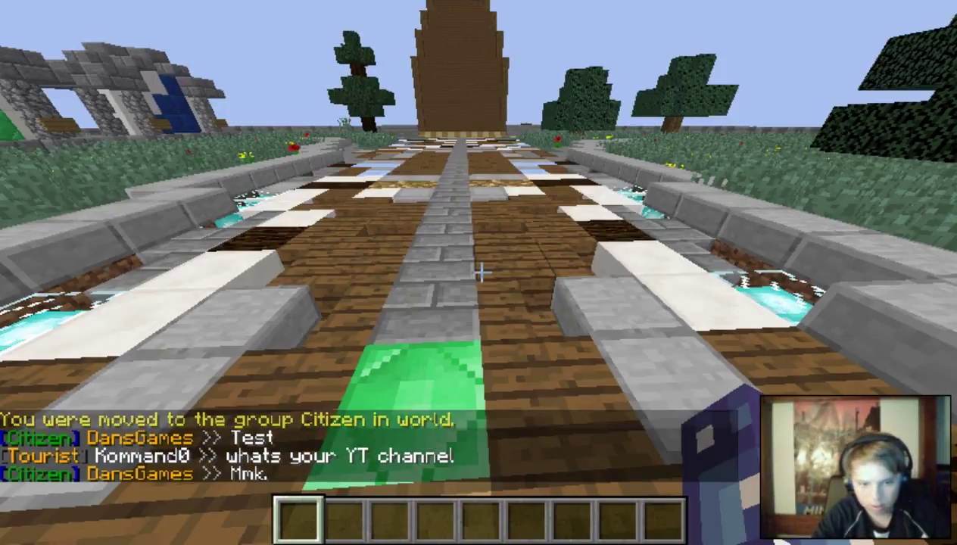
key(t)
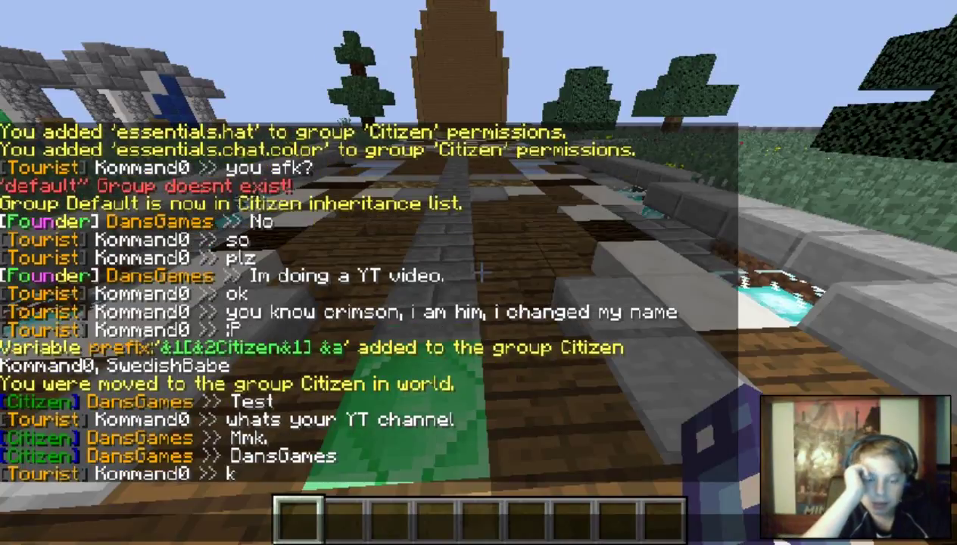
text(/mangad)
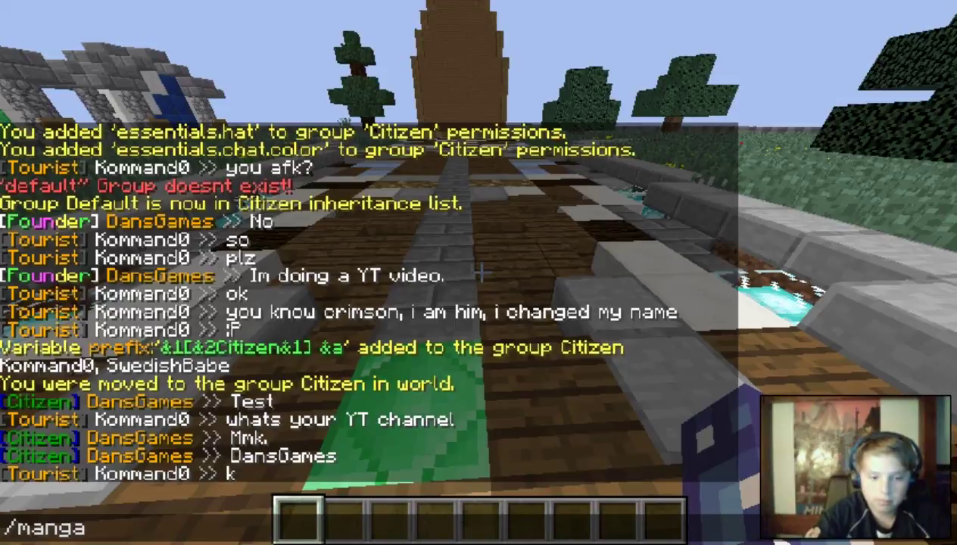
Delete the Citizen group with '/mangdel citizen', then walk forward and fly up over the plaza
key(BackSpace)
key(BackSpace)
text(del )
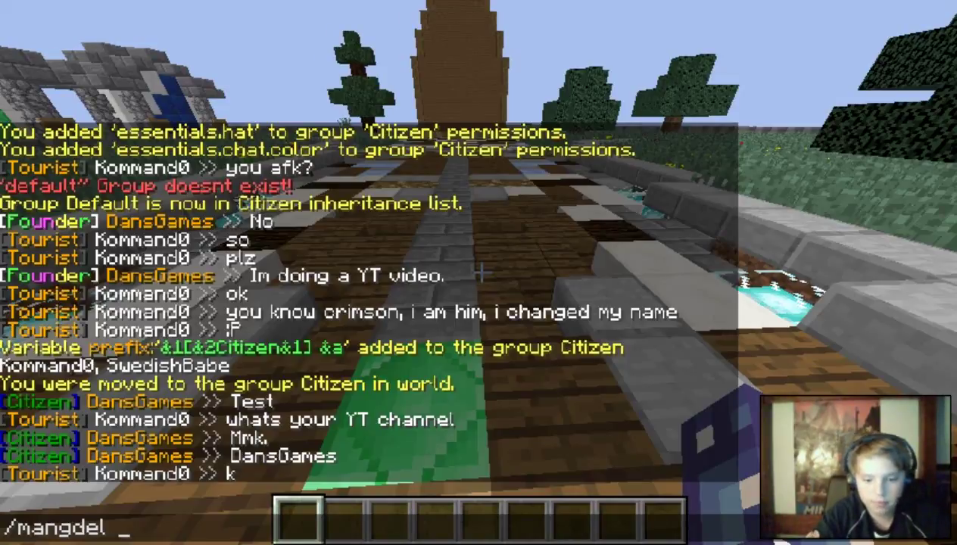
text(citizen)
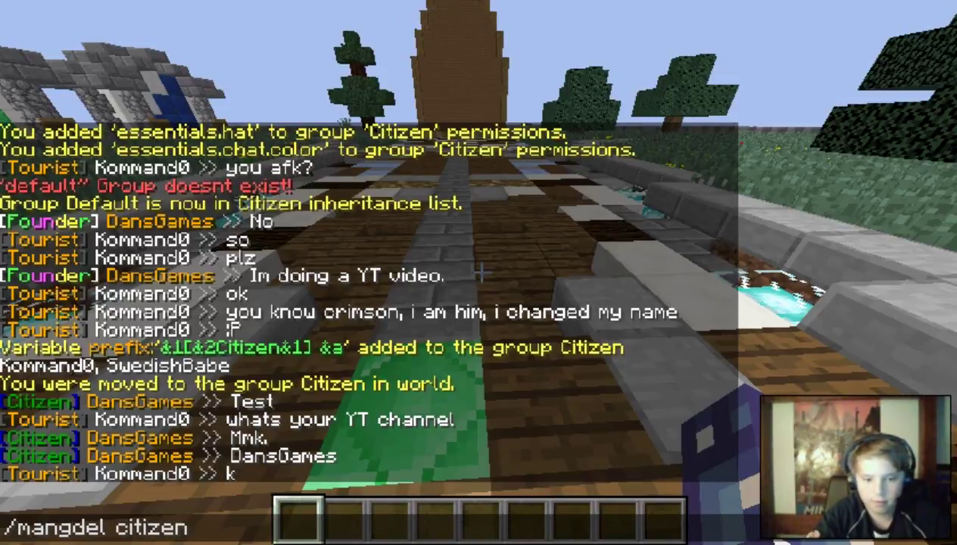
key(Return)
key(w)
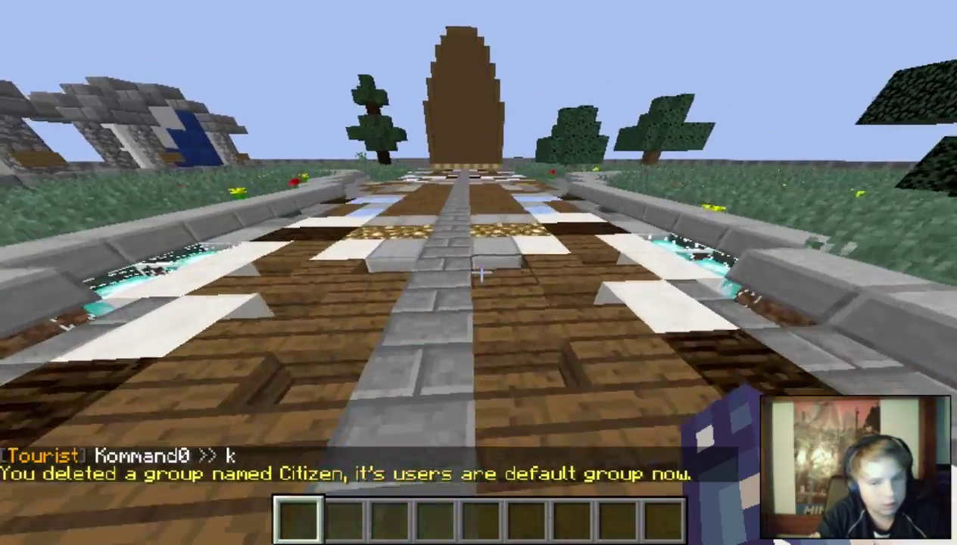
key(space)
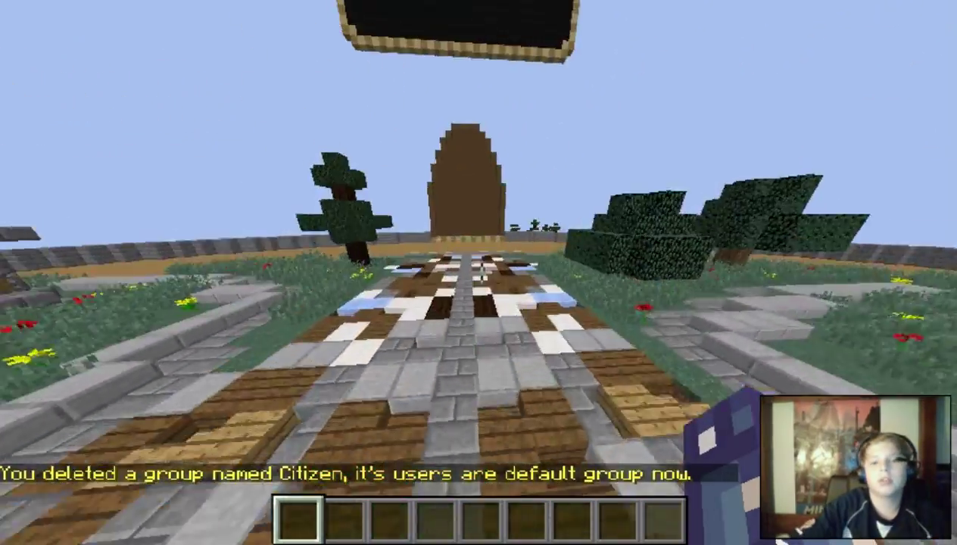